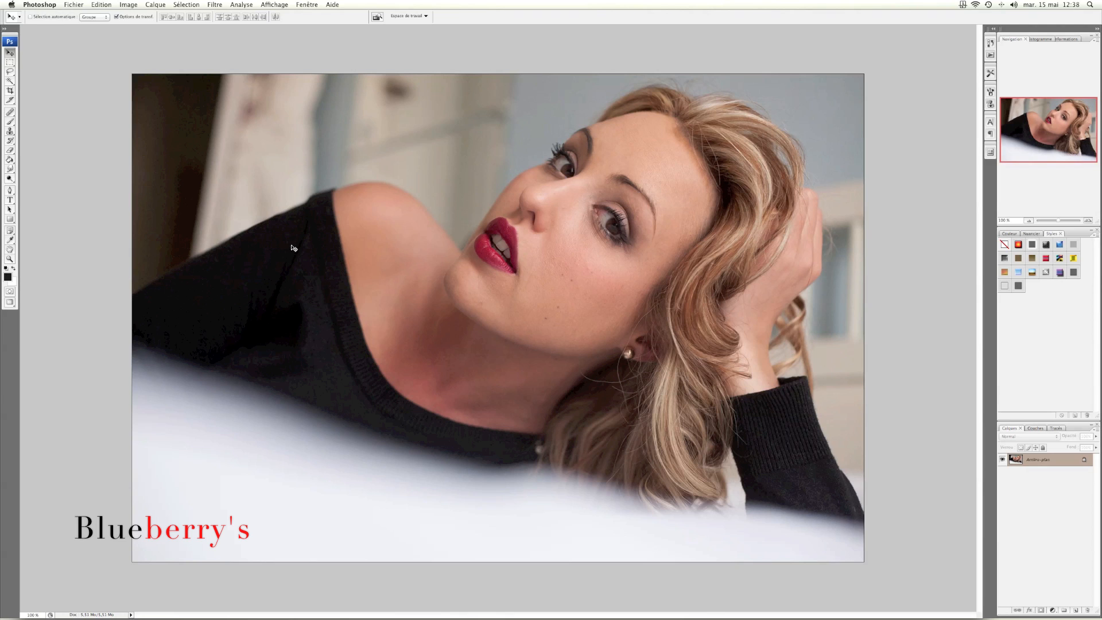
# Step: Brighten the photo with a Curves adjustment on the RGB channel, using a point at input 90 and output 122
pyautogui.click(129, 5)
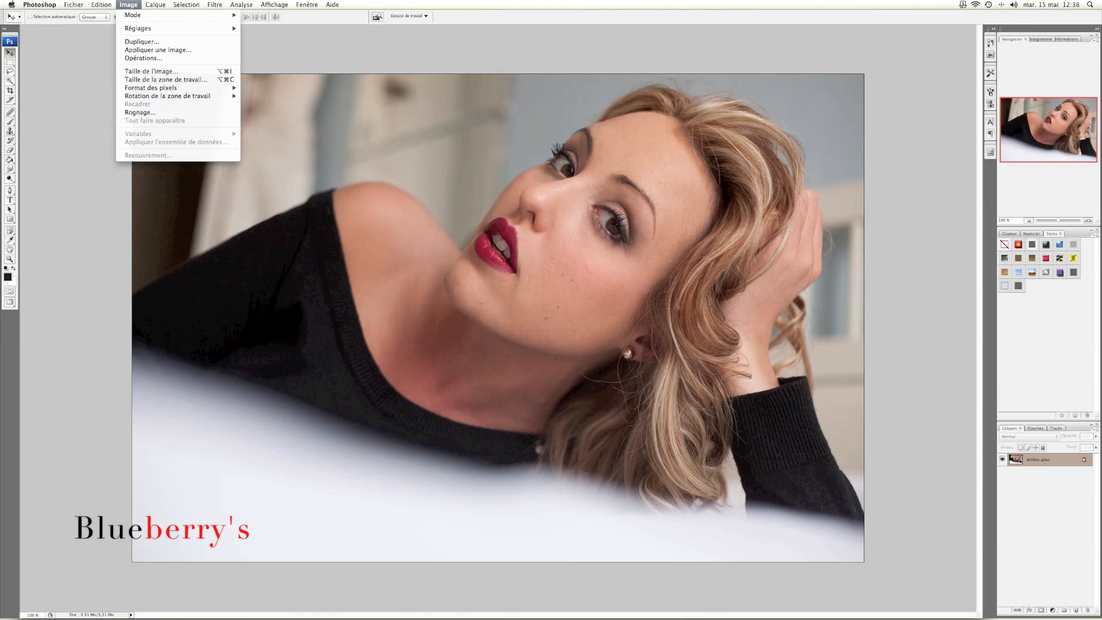
pyautogui.moveTo(126, 27)
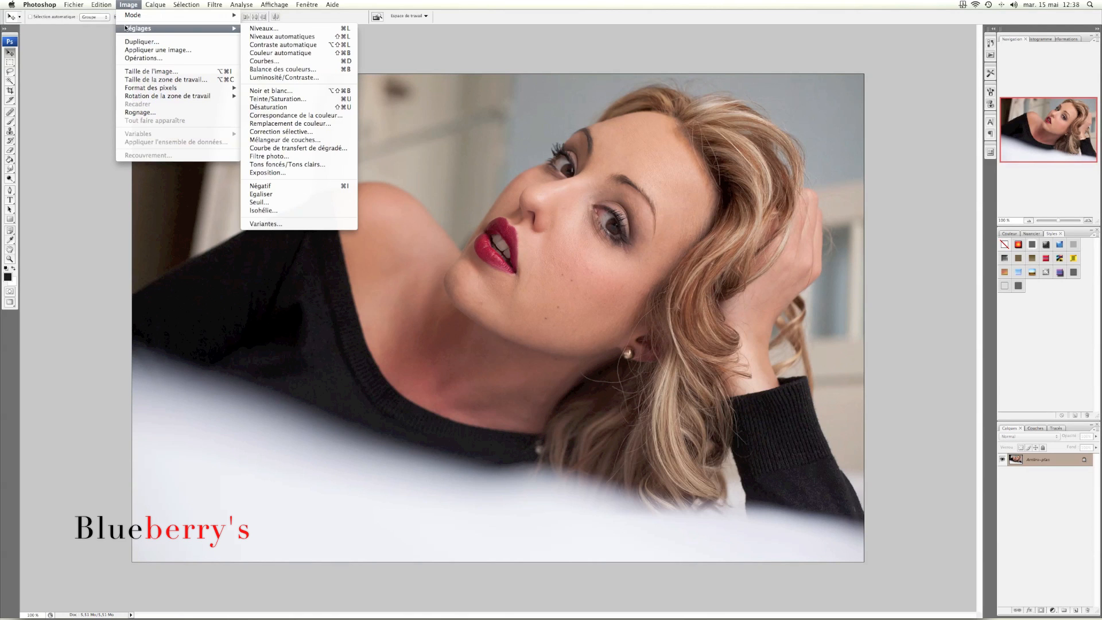
pyautogui.click(277, 62)
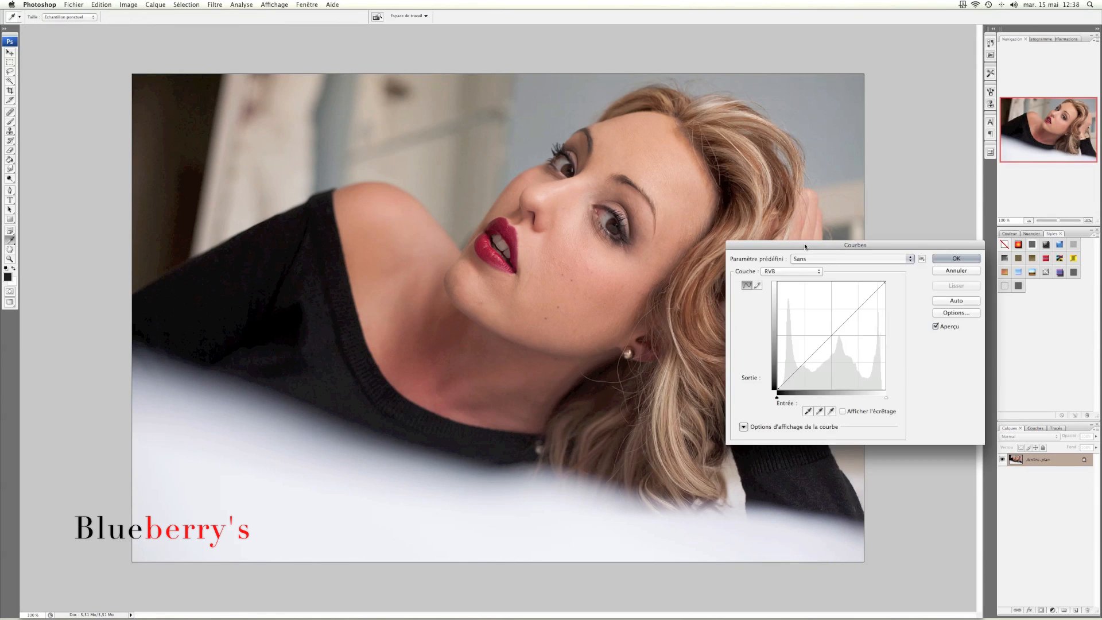
pyautogui.moveTo(801, 248); pyautogui.dragTo(903, 206)
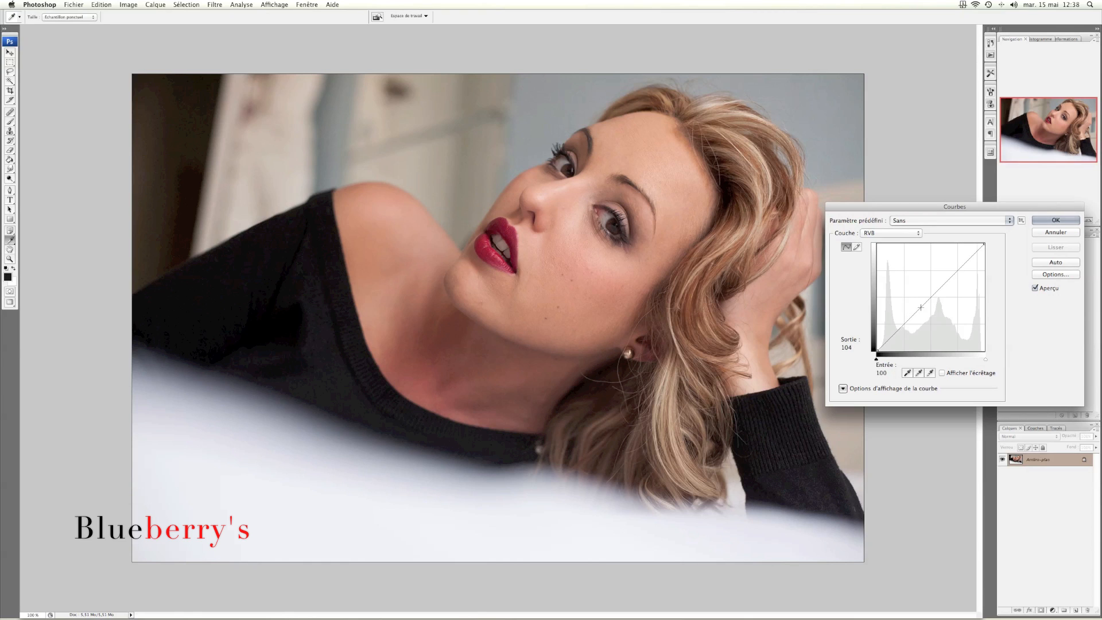
pyautogui.click(917, 302)
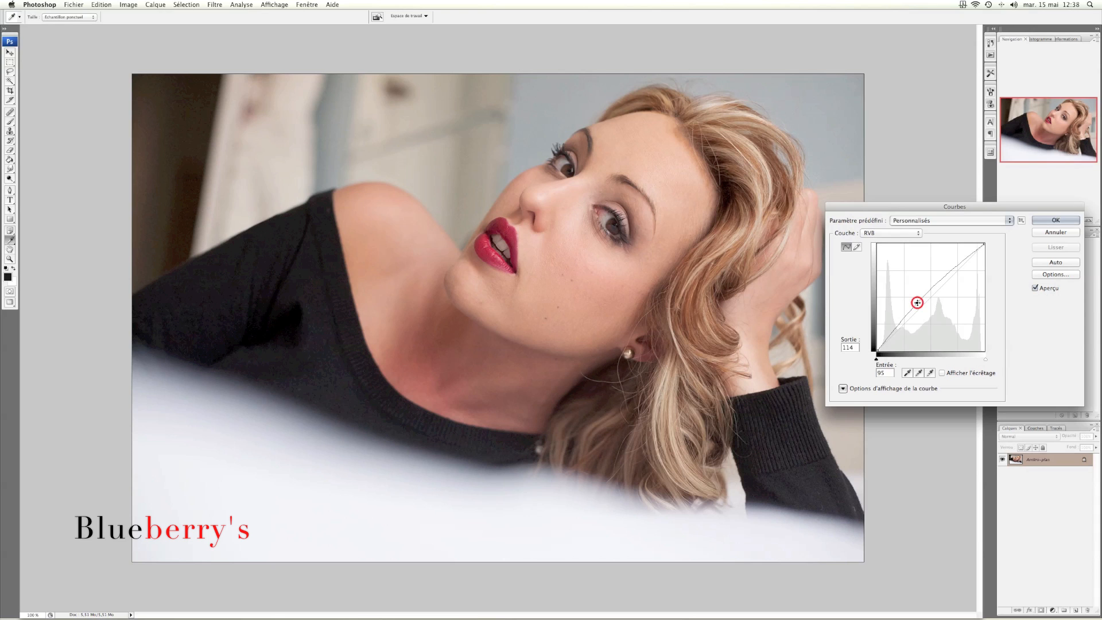
pyautogui.moveTo(918, 302); pyautogui.dragTo(915, 299)
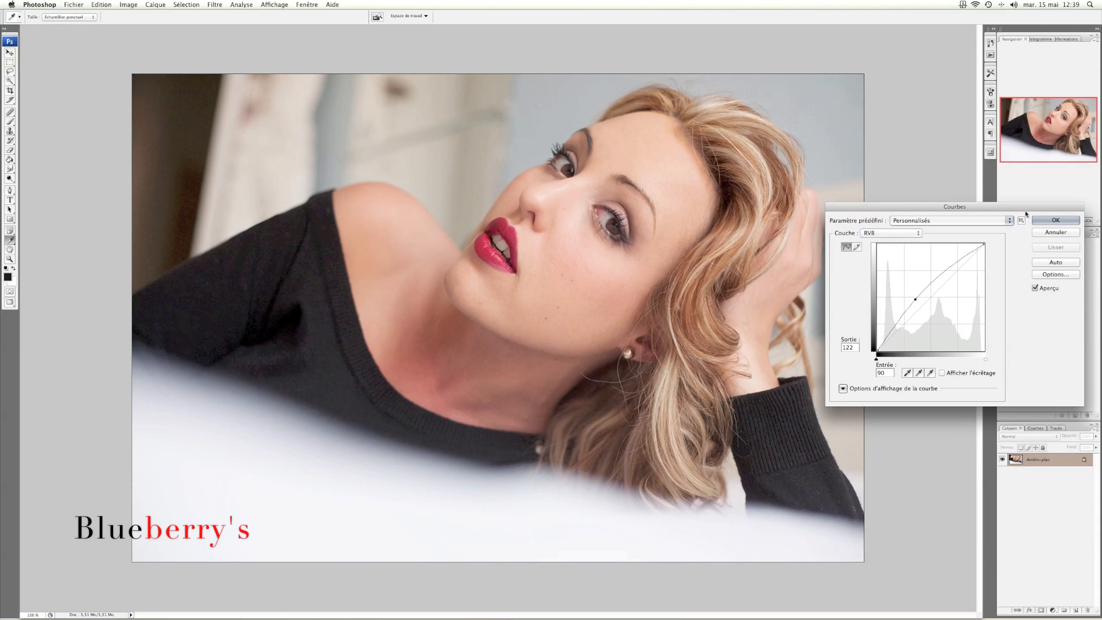
pyautogui.click(1050, 220)
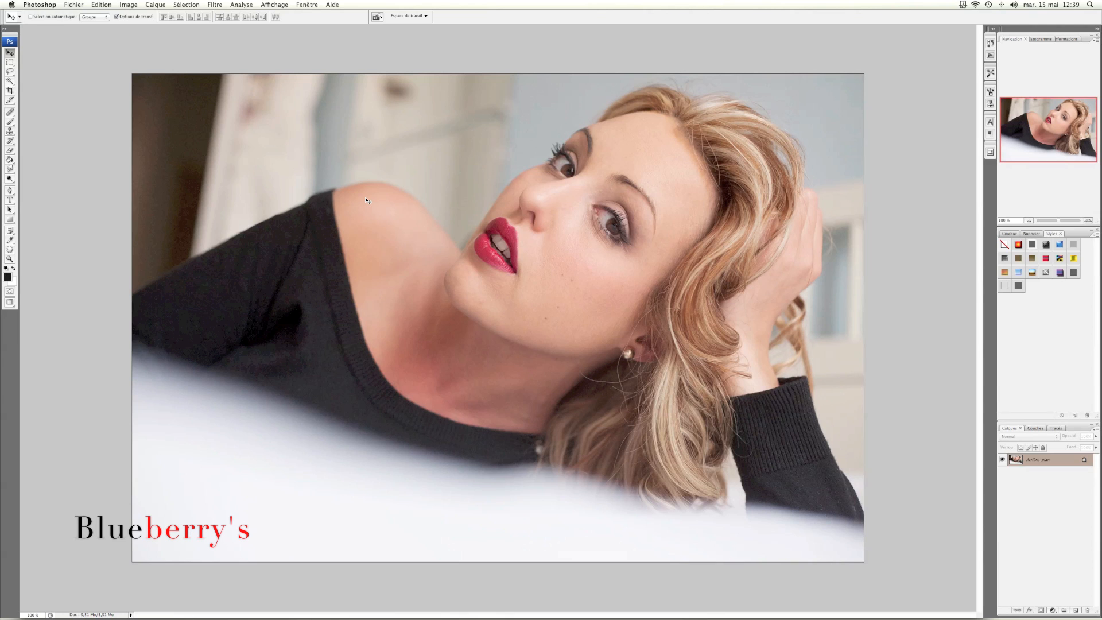
# Step: Set up the Healing Brush with a smaller brush diameter for retouching small skin blemishes on the face
pyautogui.click(9, 114)
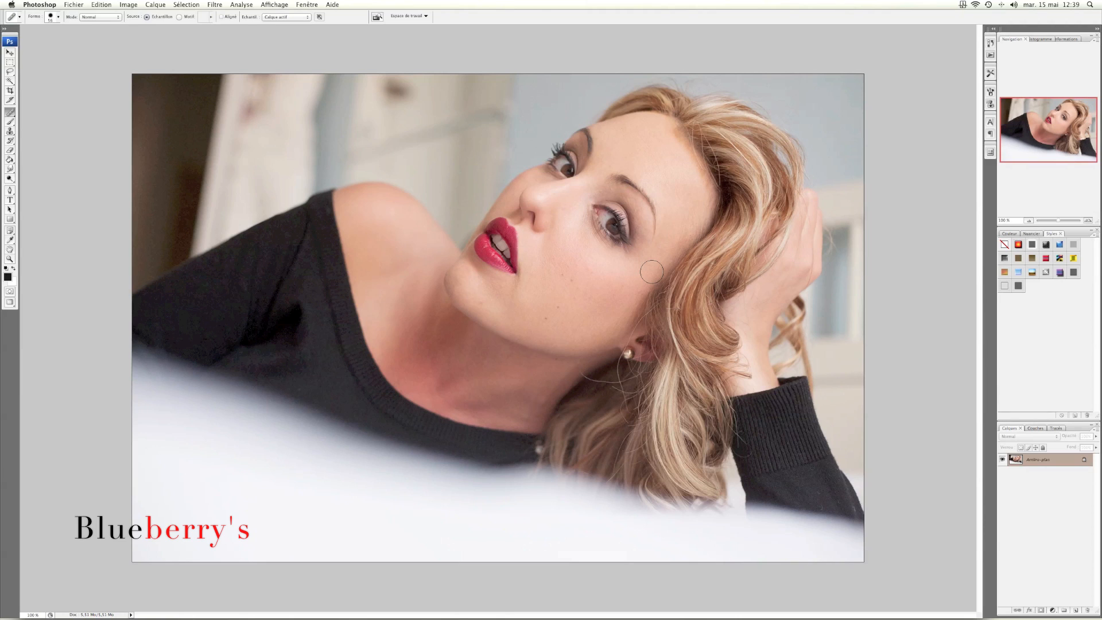
pyautogui.press('super+plus')
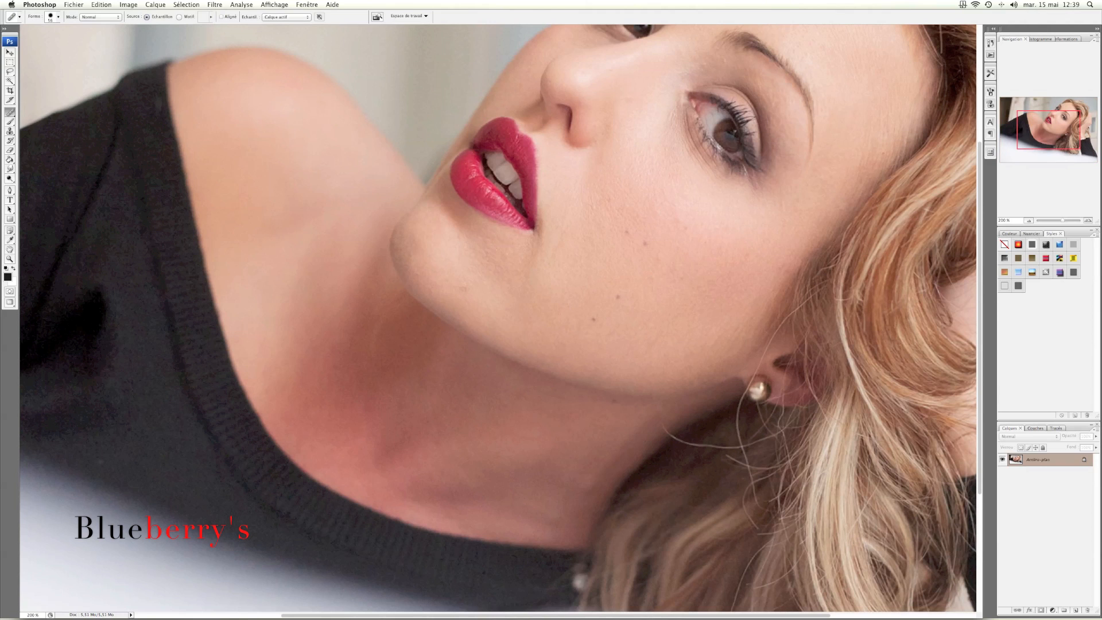
pyautogui.scroll(2, 718, 268)
pyautogui.rightClick(718, 268)
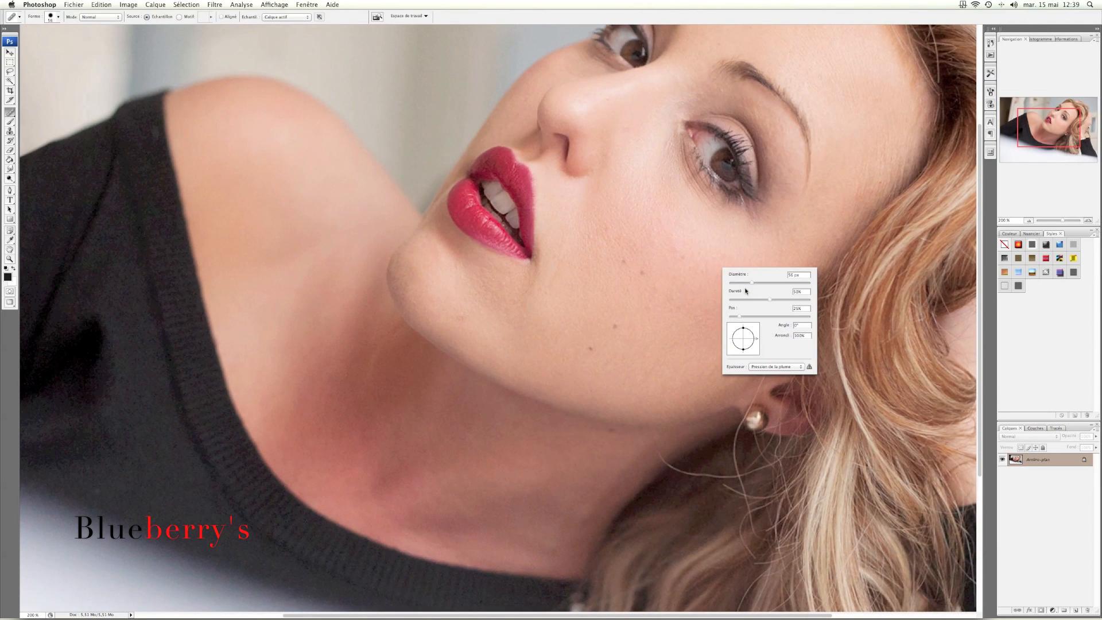
pyautogui.moveTo(749, 282); pyautogui.dragTo(737, 283)
pyautogui.click(9, 115)
pyautogui.rightClick(10, 114)
pyautogui.click(46, 119)
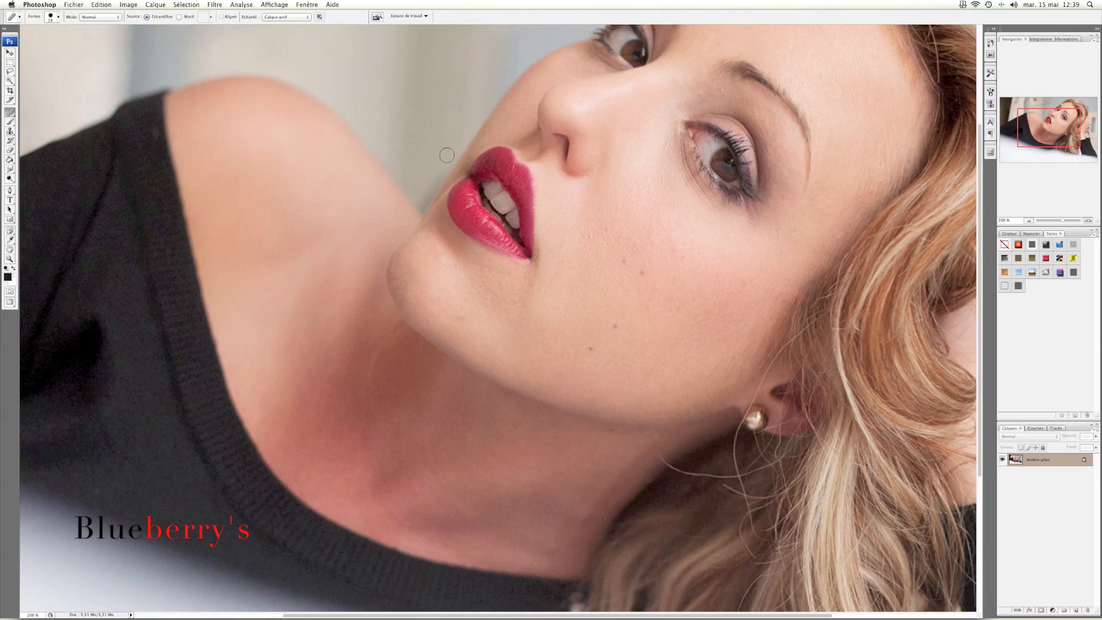
pyautogui.rightClick(639, 183)
pyautogui.moveTo(664, 198); pyautogui.dragTo(662, 199)
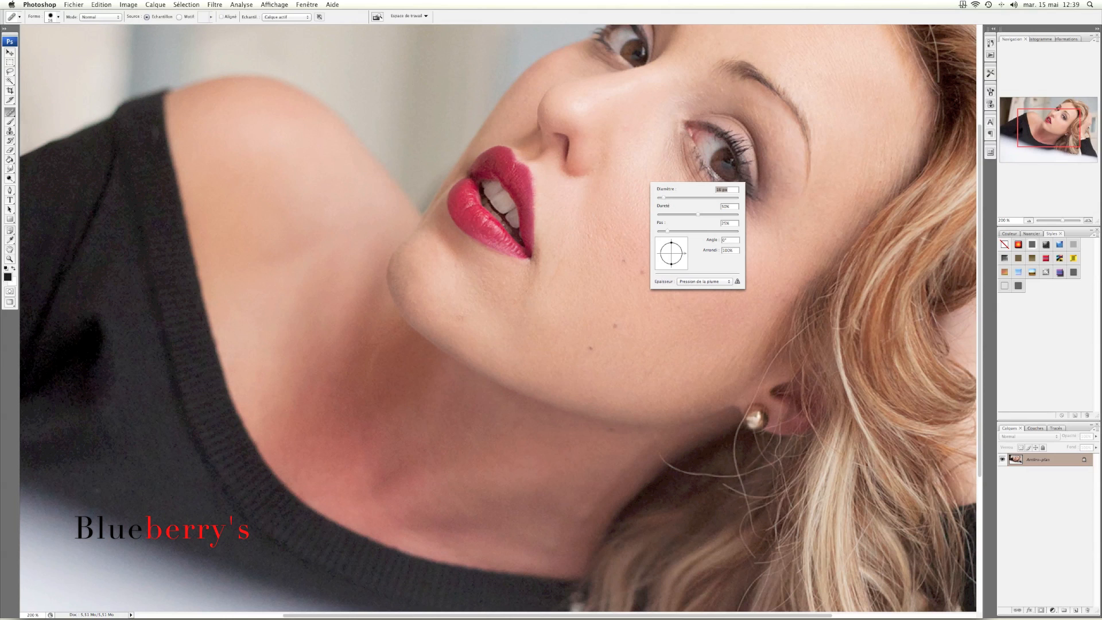
# Step: Heal the small blemishes on the cheek beside the nose, sampling clean skin close to each spot
pyautogui.keyDown('alt'); pyautogui.click(621, 139); pyautogui.keyUp('alt')
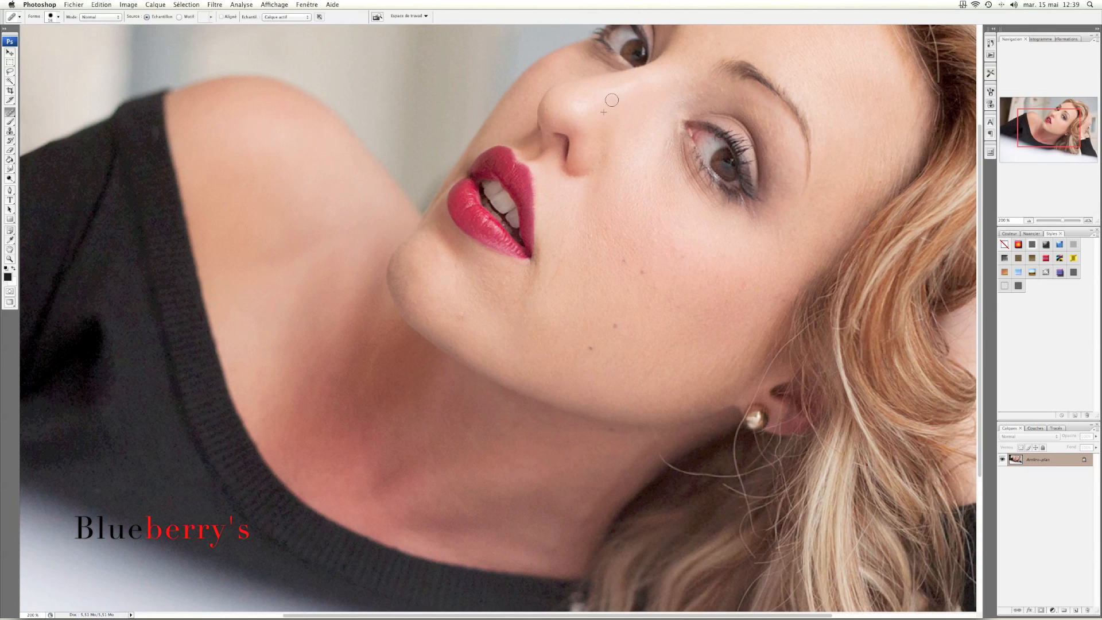
pyautogui.keyDown('alt'); pyautogui.click(612, 221); pyautogui.keyUp('alt')
pyautogui.click(607, 229)
pyautogui.keyDown('alt'); pyautogui.click(624, 224); pyautogui.keyUp('alt')
pyautogui.keyDown('alt'); pyautogui.click(636, 227); pyautogui.keyUp('alt')
pyautogui.click(636, 242)
pyautogui.keyDown('alt'); pyautogui.click(643, 238); pyautogui.keyUp('alt')
pyautogui.click(651, 239)
# Step: Retouch the skin of the upper cheek below the made-up eye with the Healing Brush, resampling nearby skin
pyautogui.click(654, 225)
pyautogui.keyDown('alt'); pyautogui.click(652, 234); pyautogui.keyUp('alt')
pyautogui.click(663, 231)
pyautogui.keyDown('alt'); pyautogui.click(660, 240); pyautogui.keyUp('alt')
pyautogui.click(666, 235)
pyautogui.keyDown('alt'); pyautogui.click(674, 256); pyautogui.keyUp('alt')
pyautogui.click(679, 256)
pyautogui.keyDown('alt'); pyautogui.click(671, 251); pyautogui.keyUp('alt')
pyautogui.click(686, 250)
pyautogui.click(670, 250)
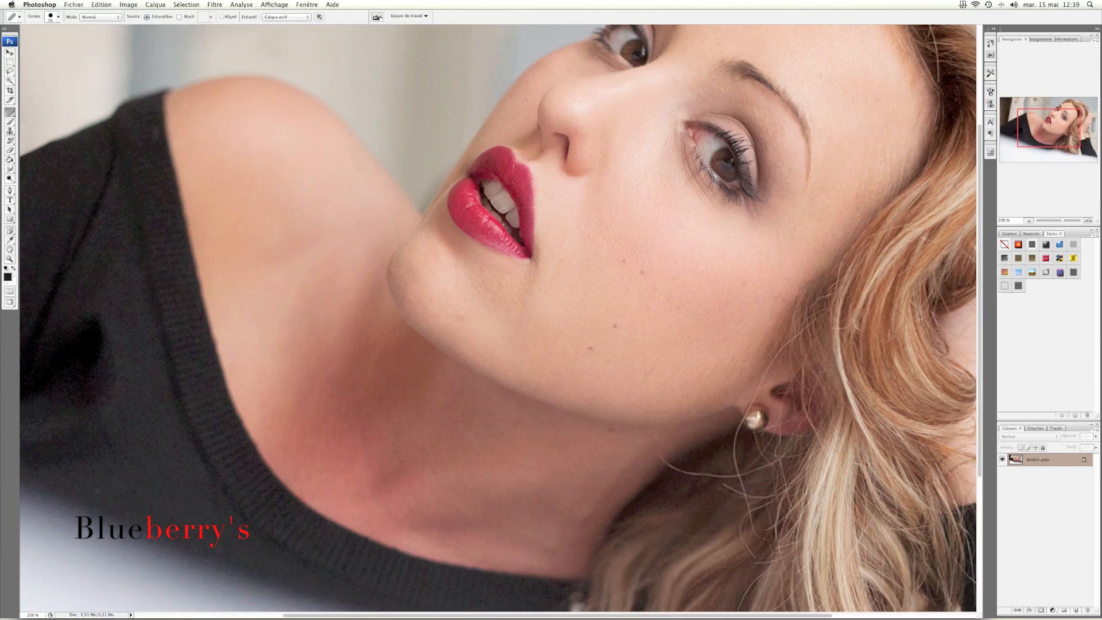
pyautogui.click(687, 245)
# Step: Heal the uneven skin from the corner of the mouth to the middle of the cheek, keeping the moles
pyautogui.keyDown('alt'); pyautogui.click(536, 304); pyautogui.keyUp('alt')
pyautogui.click(544, 303)
pyautogui.click(539, 298)
pyautogui.keyDown('alt'); pyautogui.click(551, 294); pyautogui.keyUp('alt')
pyautogui.click(556, 278)
pyautogui.keyDown('alt'); pyautogui.click(558, 274); pyautogui.keyUp('alt')
pyautogui.click(559, 266)
pyautogui.keyDown('alt'); pyautogui.click(574, 283); pyautogui.keyUp('alt')
pyautogui.click(578, 275)
pyautogui.keyDown('alt'); pyautogui.click(588, 247); pyautogui.keyUp('alt')
pyautogui.click(596, 262)
pyautogui.keyDown('alt'); pyautogui.click(599, 255); pyautogui.keyUp('alt')
pyautogui.click(602, 262)
# Step: Heal the remaining spots on the lower cheek around the moles using skin sampled right beside them
pyautogui.keyDown('alt'); pyautogui.click(607, 271); pyautogui.keyUp('alt')
pyautogui.click(606, 288)
pyautogui.keyDown('alt'); pyautogui.click(608, 280); pyautogui.keyUp('alt')
pyautogui.click(608, 313)
pyautogui.keyDown('alt'); pyautogui.click(612, 297); pyautogui.keyUp('alt')
pyautogui.click(587, 304)
pyautogui.keyDown('alt'); pyautogui.click(598, 316); pyautogui.keyUp('alt')
# Step: Heal the blemishes on the chin and just below the lower lip with skin sampled nearby
pyautogui.click(459, 318)
pyautogui.keyDown('alt'); pyautogui.click(508, 281); pyautogui.keyUp('alt')
pyautogui.click(506, 288)
pyautogui.keyDown('alt'); pyautogui.click(492, 275); pyautogui.keyUp('alt')
pyautogui.click(489, 273)
pyautogui.keyDown('alt'); pyautogui.click(498, 279); pyautogui.keyUp('alt')
pyautogui.click(455, 285)
# Step: Clean up the skin along the outer edge of the chin with the Healing Brush
pyautogui.click(426, 250)
pyautogui.keyDown('alt'); pyautogui.click(426, 269); pyautogui.keyUp('alt')
pyautogui.click(418, 275)
pyautogui.click(415, 270)
pyautogui.keyDown('alt'); pyautogui.click(423, 271); pyautogui.keyUp('alt')
pyautogui.click(411, 278)
pyautogui.click(411, 285)
pyautogui.keyDown('alt'); pyautogui.click(427, 282); pyautogui.keyUp('alt')
pyautogui.click(412, 295)
# Step: Heal the skin between the eye's outer corner and the eyebrow tip, extending to the temple and forehead
pyautogui.scroll(3, 591, 285)
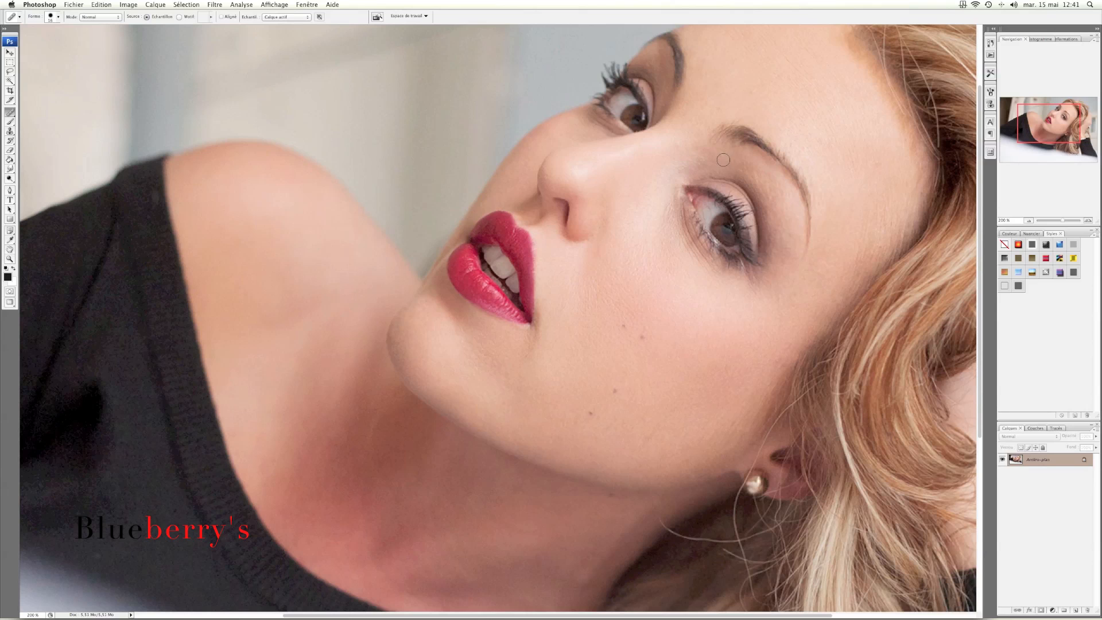
pyautogui.scroll(1, 756, 200)
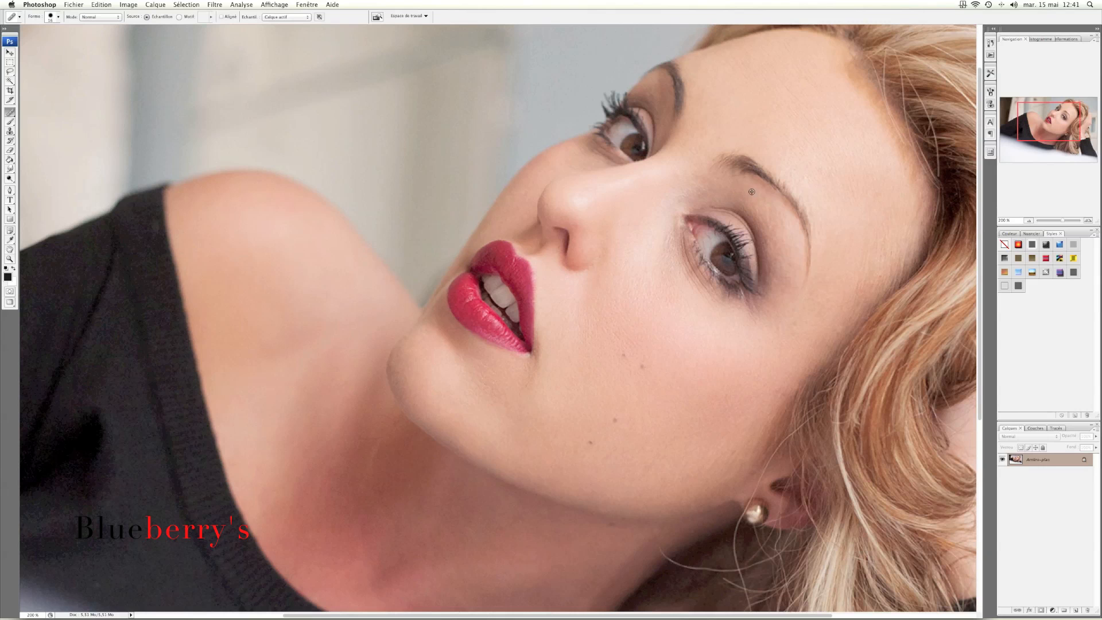
pyautogui.keyDown('alt'); pyautogui.click(745, 189); pyautogui.keyUp('alt')
pyautogui.keyDown('alt'); pyautogui.click(786, 288); pyautogui.keyUp('alt')
pyautogui.click(792, 275)
pyautogui.keyDown('alt'); pyautogui.click(790, 299); pyautogui.keyUp('alt')
pyautogui.click(789, 278)
pyautogui.click(789, 295)
pyautogui.keyDown('alt'); pyautogui.click(791, 268); pyautogui.keyUp('alt')
pyautogui.click(789, 279)
pyautogui.keyDown('alt'); pyautogui.click(795, 301); pyautogui.keyUp('alt')
pyautogui.keyDown('alt'); pyautogui.click(808, 322); pyautogui.keyUp('alt')
pyautogui.click(820, 300)
pyautogui.click(821, 172)
# Step: Retouch the blemishes on the forehead between the eyebrows using skin sampled just beside them
pyautogui.scroll(2, 807, 158)
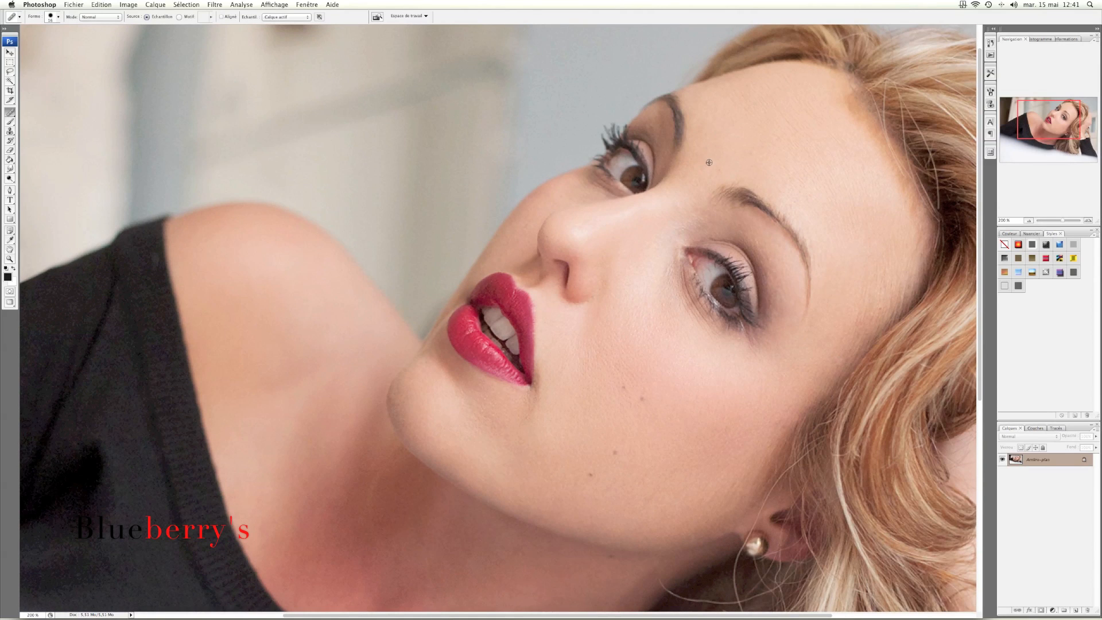
pyautogui.keyDown('alt'); pyautogui.click(715, 155); pyautogui.keyUp('alt')
pyautogui.click(704, 170)
pyautogui.keyDown('alt'); pyautogui.click(716, 162); pyautogui.keyUp('alt')
pyautogui.click(712, 173)
pyautogui.keyDown('alt'); pyautogui.click(716, 163); pyautogui.keyUp('alt')
pyautogui.click(691, 180)
pyautogui.keyDown('alt'); pyautogui.click(703, 170); pyautogui.keyUp('alt')
pyautogui.keyDown('alt'); pyautogui.click(711, 176); pyautogui.keyUp('alt')
pyautogui.click(707, 183)
pyautogui.keyDown('alt'); pyautogui.click(709, 170); pyautogui.keyUp('alt')
pyautogui.click(690, 178)
pyautogui.keyDown('alt'); pyautogui.click(704, 174); pyautogui.keyUp('alt')
pyautogui.scroll(2, 701, 191)
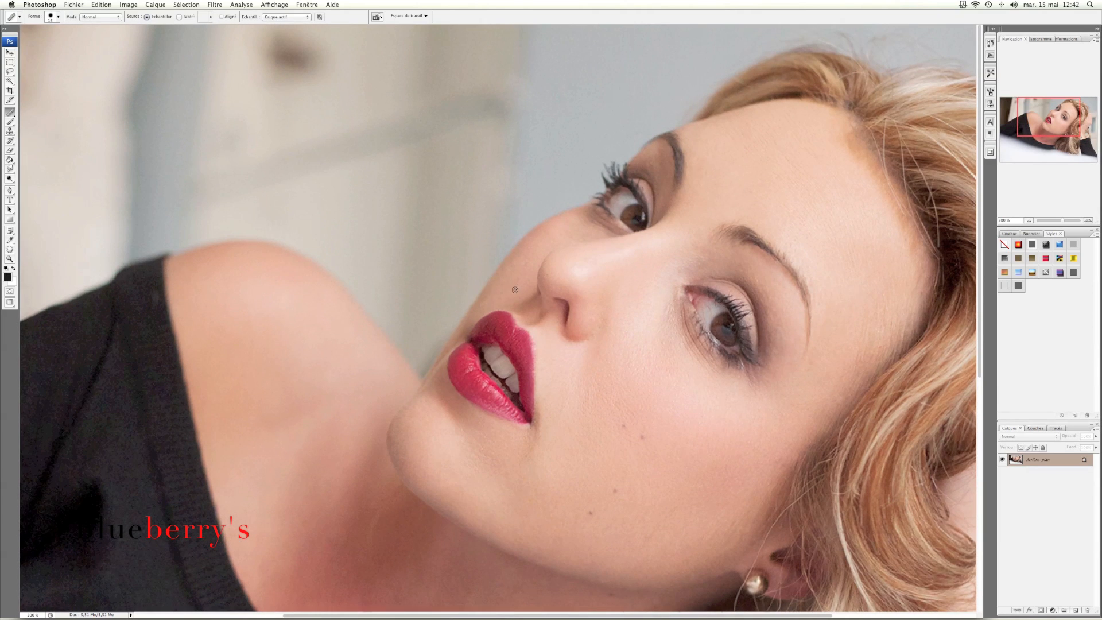